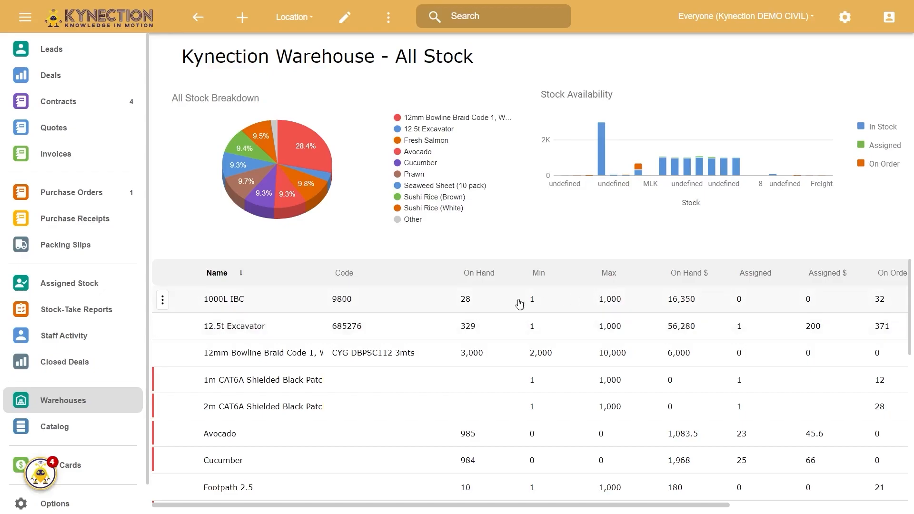
Open the stock details of the 1000L IBC item and review its product, stock level, location and supplier information
{"action": "left_click", "coordinate": [162, 300]}
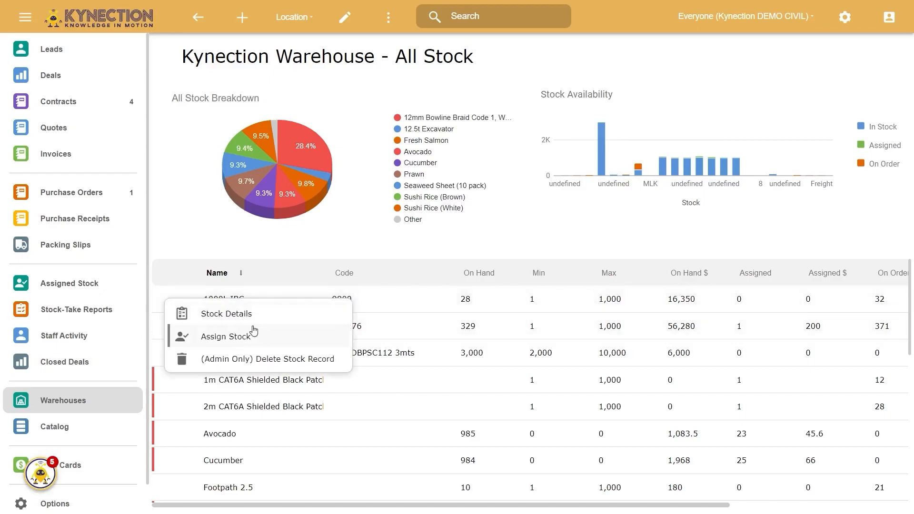
{"action": "left_click", "coordinate": [264, 318]}
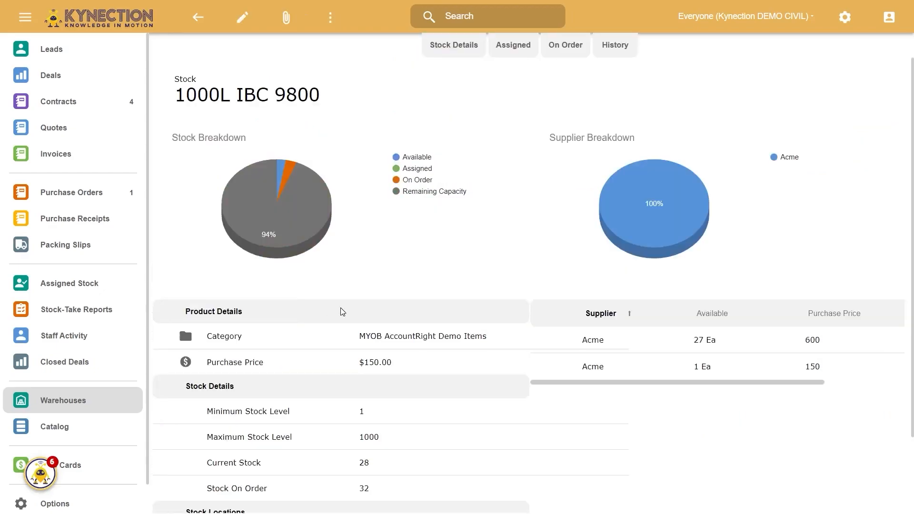
{"action": "scroll", "coordinate": [333, 357], "scroll_direction": "down", "scroll_amount": 1}
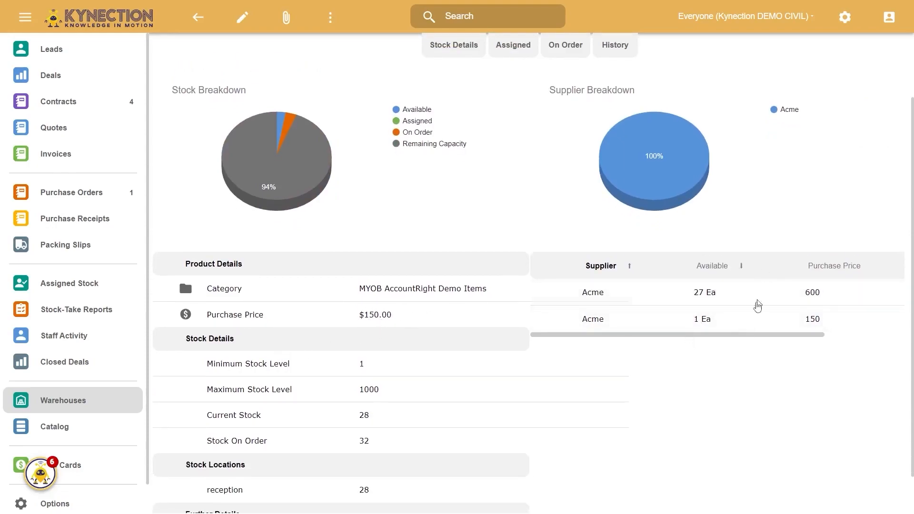
{"action": "scroll", "coordinate": [401, 351], "scroll_direction": "down", "scroll_amount": 1}
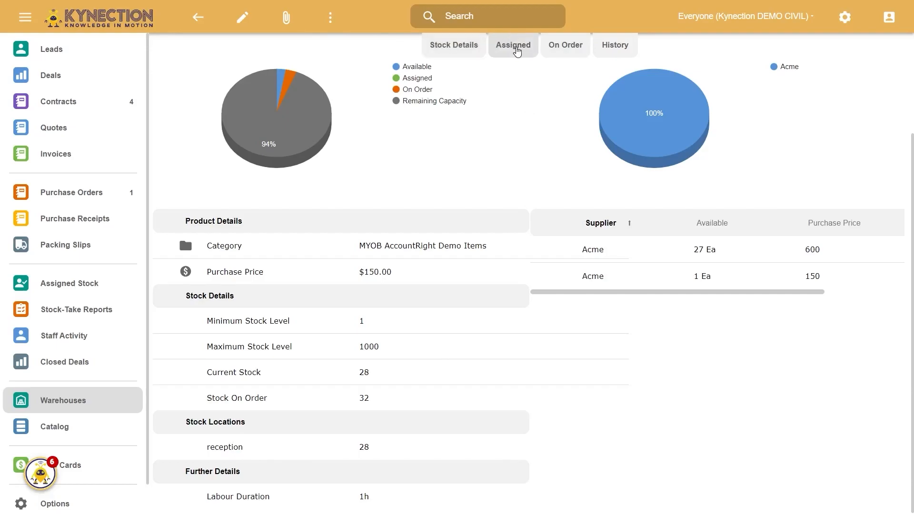
Review the 1000L IBC item's assigned stock, on-order purchase records and warehouse history
{"action": "left_click", "coordinate": [516, 51]}
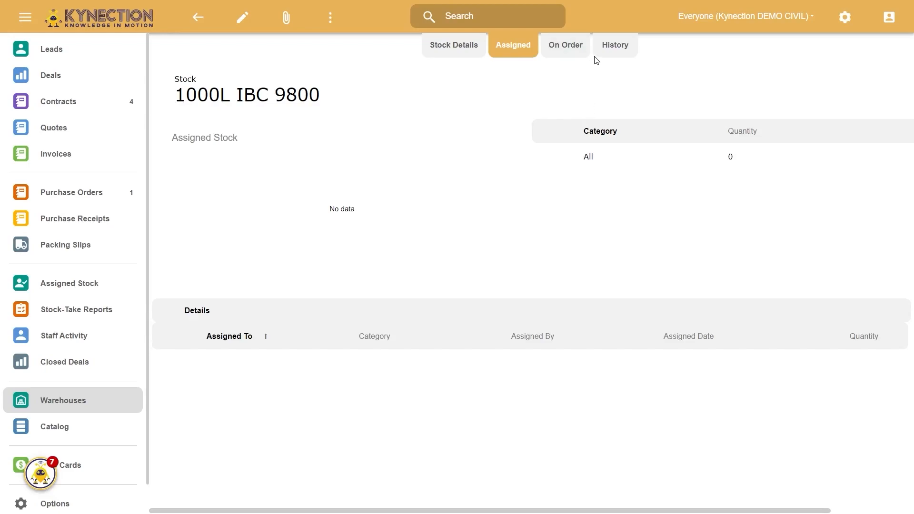
{"action": "left_click", "coordinate": [571, 54]}
{"action": "scroll", "coordinate": [406, 343], "scroll_direction": "down", "scroll_amount": 2}
{"action": "scroll", "coordinate": [347, 460], "scroll_direction": "down", "scroll_amount": 1}
{"action": "scroll", "coordinate": [369, 402], "scroll_direction": "up", "scroll_amount": 3}
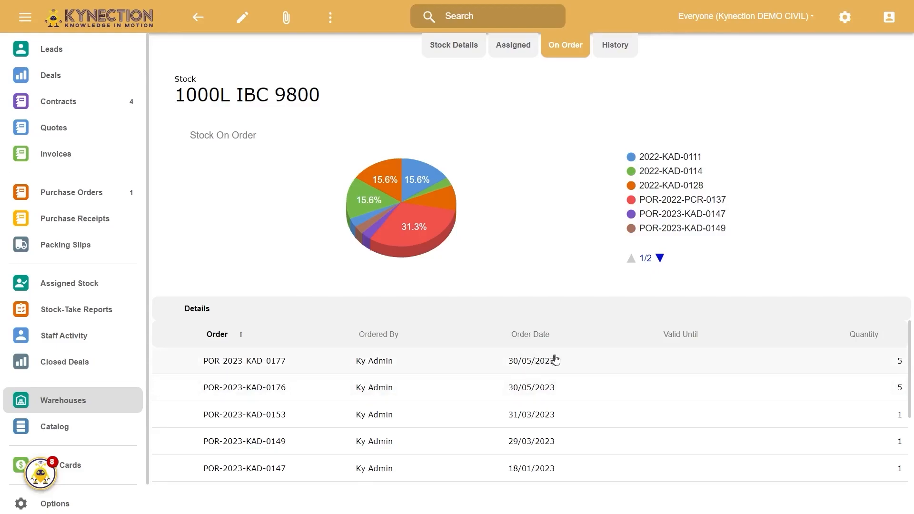
{"action": "left_click", "coordinate": [615, 45]}
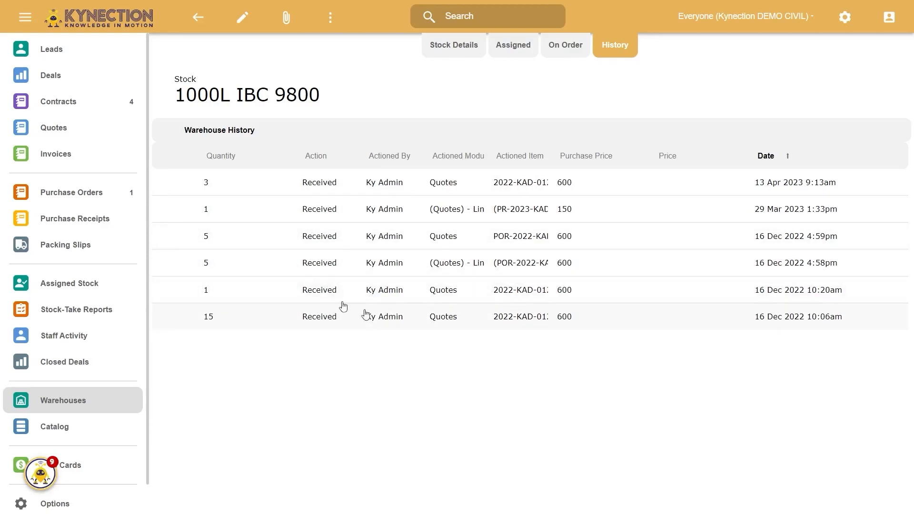
Open the 1000L IBC stock record for editing and set its subtype to Materials
{"action": "left_click", "coordinate": [242, 17]}
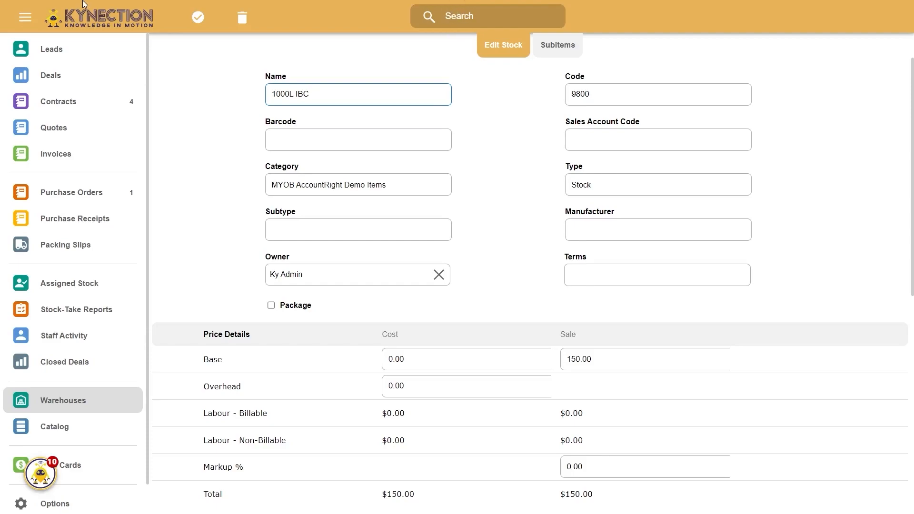
{"action": "left_click", "coordinate": [353, 238]}
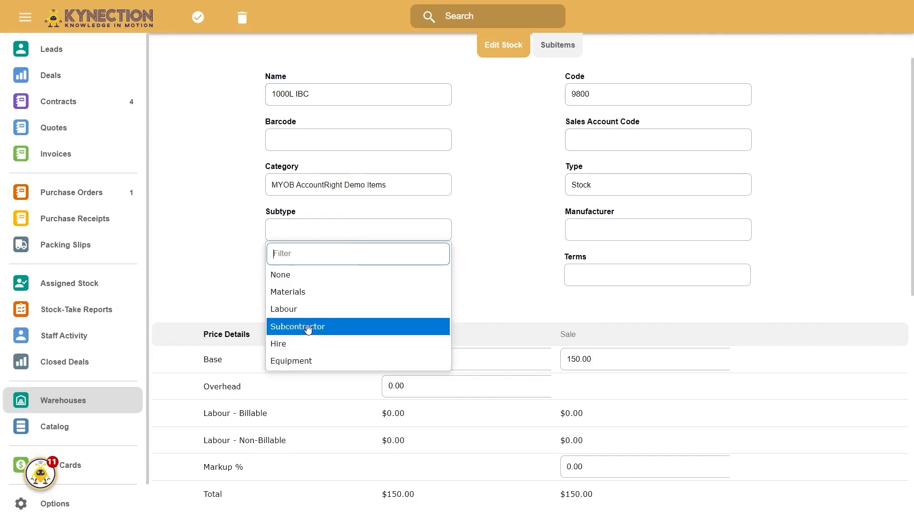
{"action": "left_click", "coordinate": [313, 296]}
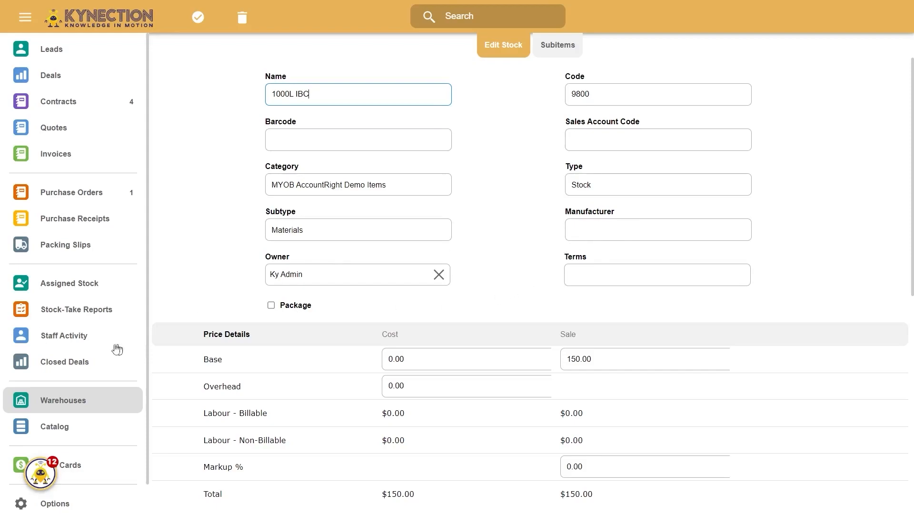
Set the stock item's sales tax to 10% and check the core unit and remaining fields of the record
{"action": "scroll", "coordinate": [96, 481], "scroll_direction": "down", "scroll_amount": 1}
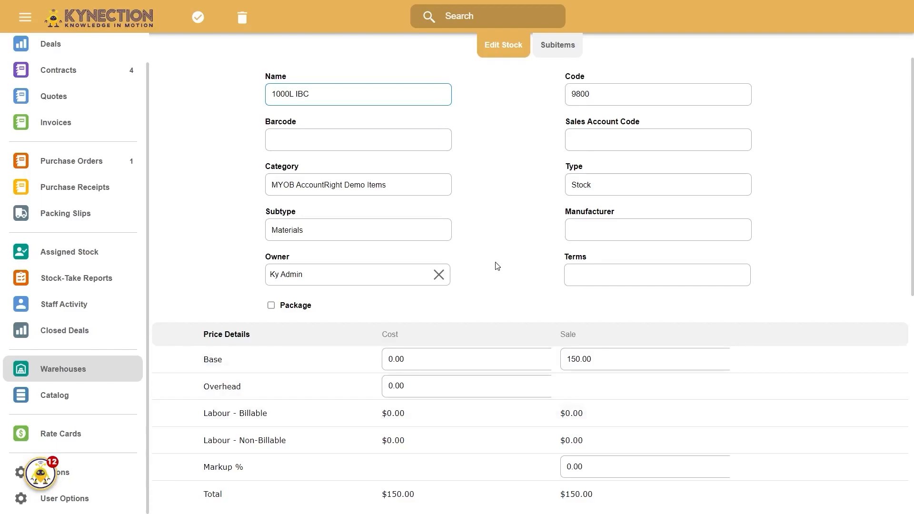
{"action": "scroll", "coordinate": [497, 266], "scroll_direction": "down", "scroll_amount": 3}
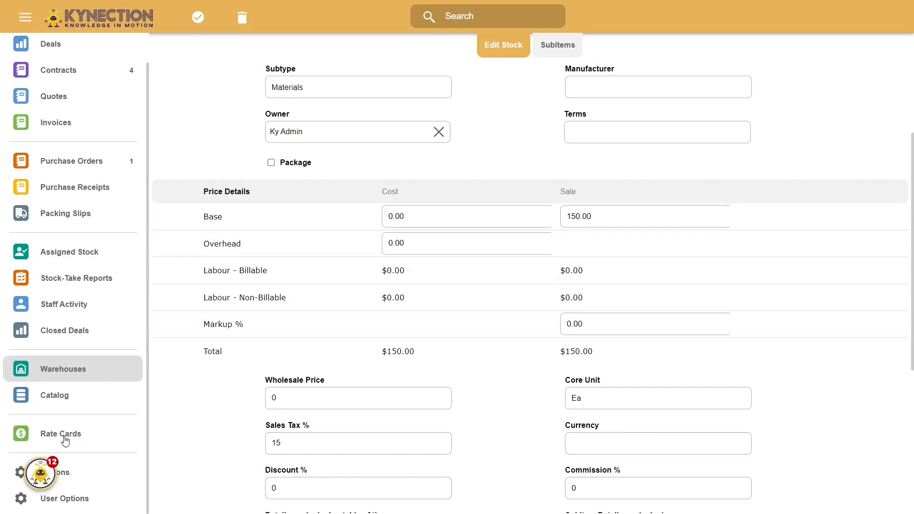
{"action": "scroll", "coordinate": [541, 430], "scroll_direction": "down", "scroll_amount": 4}
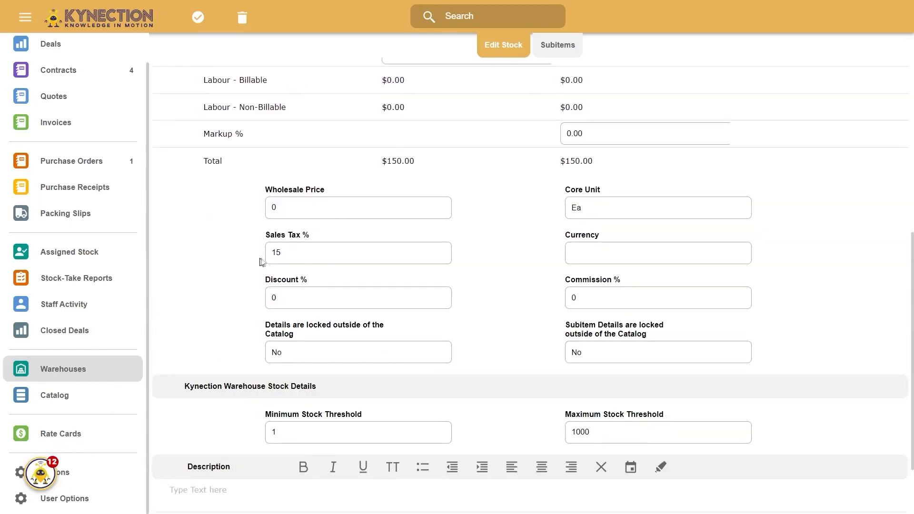
{"action": "left_click_drag", "start_coordinate": [286, 249], "coordinate": [275, 249]}
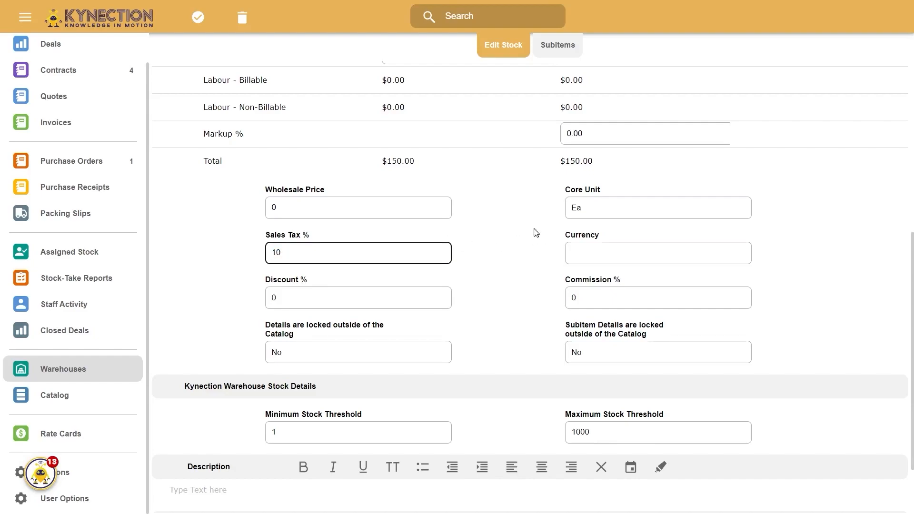
{"action": "left_click", "coordinate": [523, 238]}
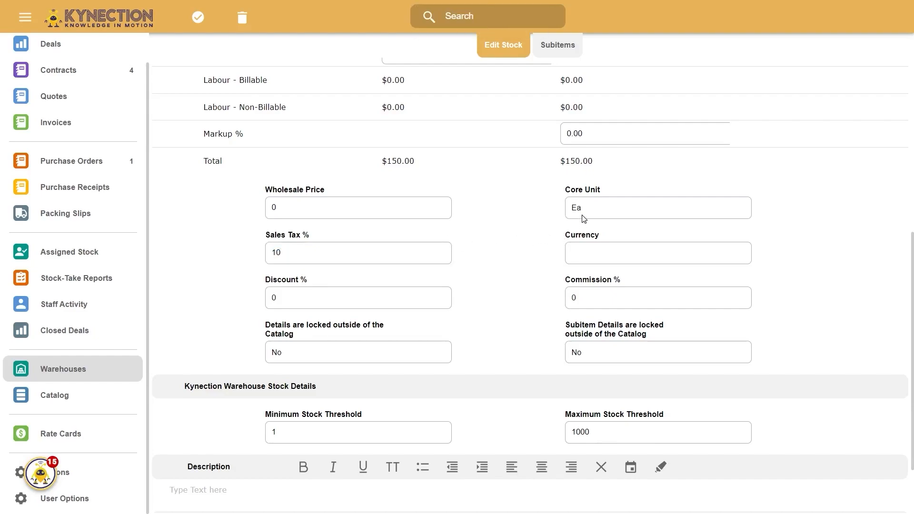
{"action": "left_click", "coordinate": [608, 206]}
{"action": "left_click", "coordinate": [876, 187]}
{"action": "scroll", "coordinate": [216, 413], "scroll_direction": "down", "scroll_amount": 2}
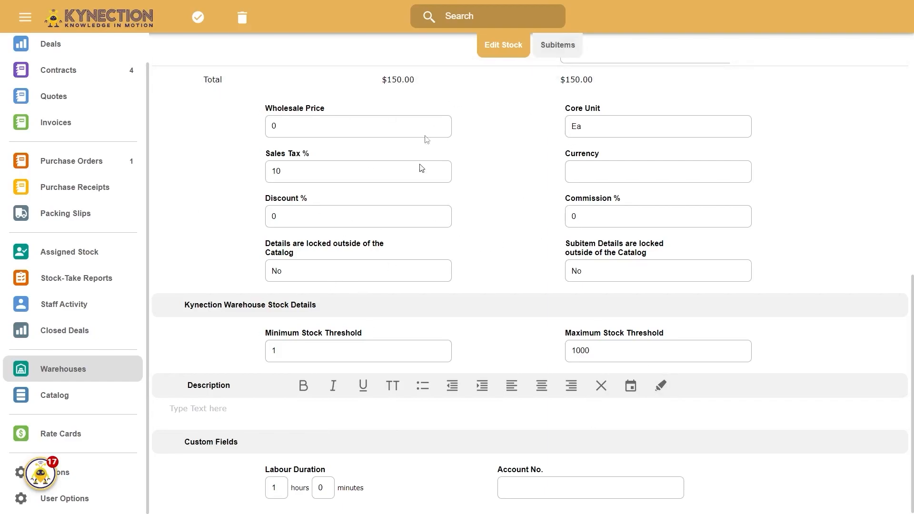
View the item's subitems and the available subitem types to add, and return to the warehouse's all-stock overview
{"action": "left_click", "coordinate": [558, 59]}
{"action": "left_click", "coordinate": [279, 27]}
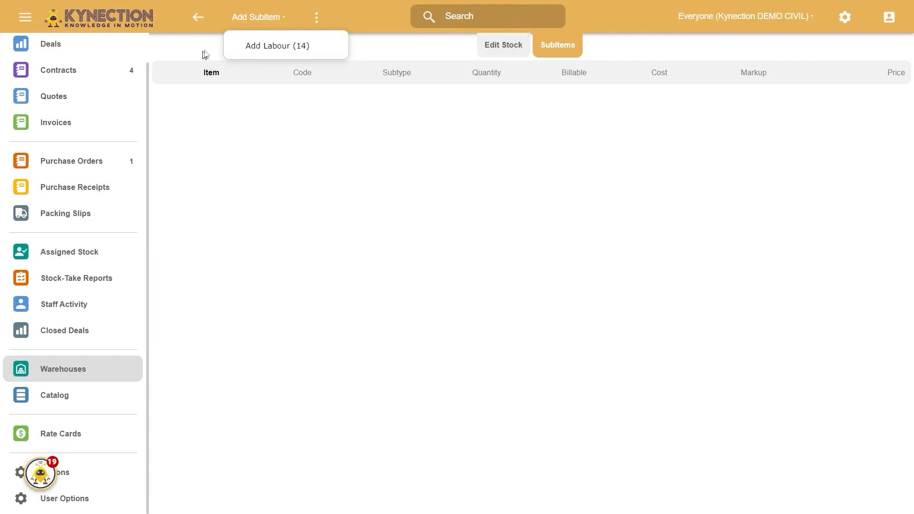
{"action": "left_click", "coordinate": [198, 18]}
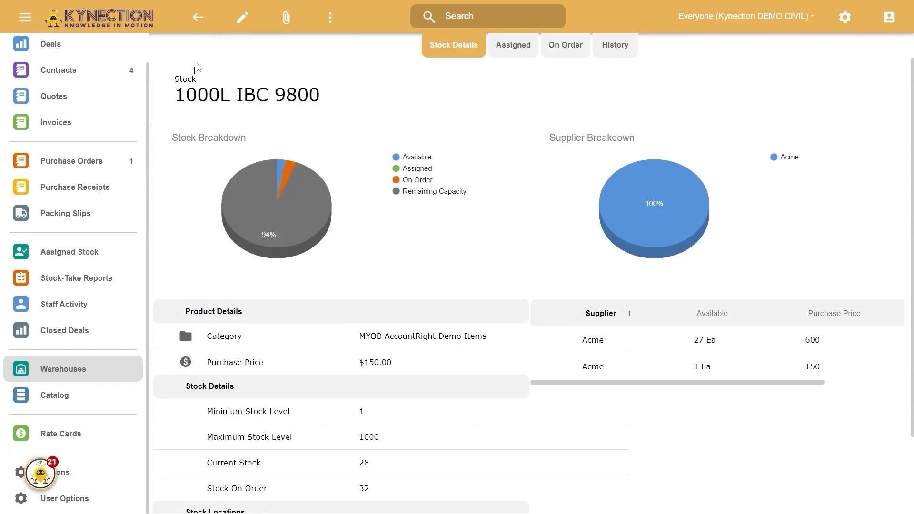
{"action": "left_click", "coordinate": [198, 17]}
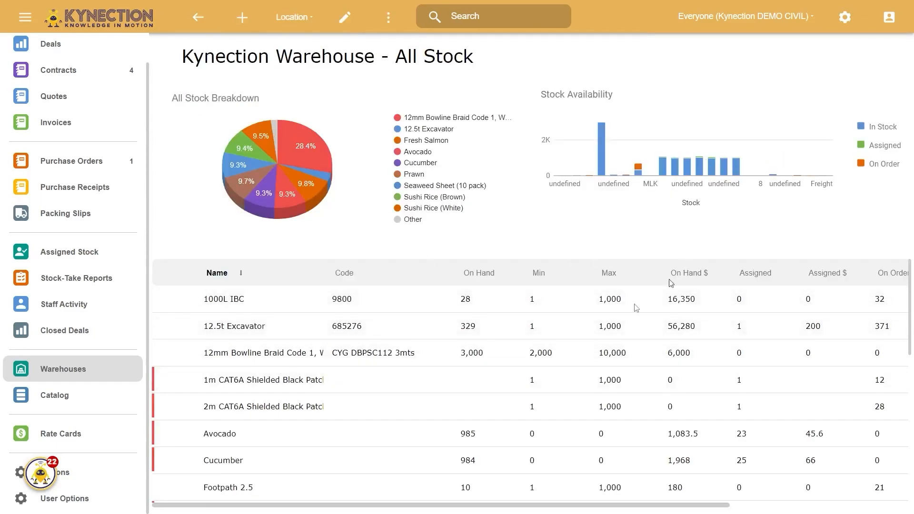
View the warehouse stock for the reception location, followed by the stock for Back Office Cupboard
{"action": "left_click", "coordinate": [285, 16]}
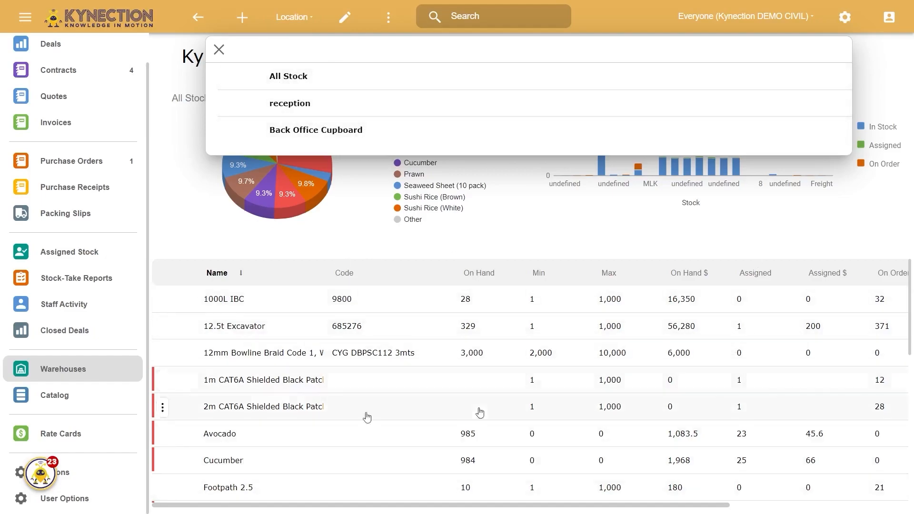
{"action": "left_click", "coordinate": [317, 112]}
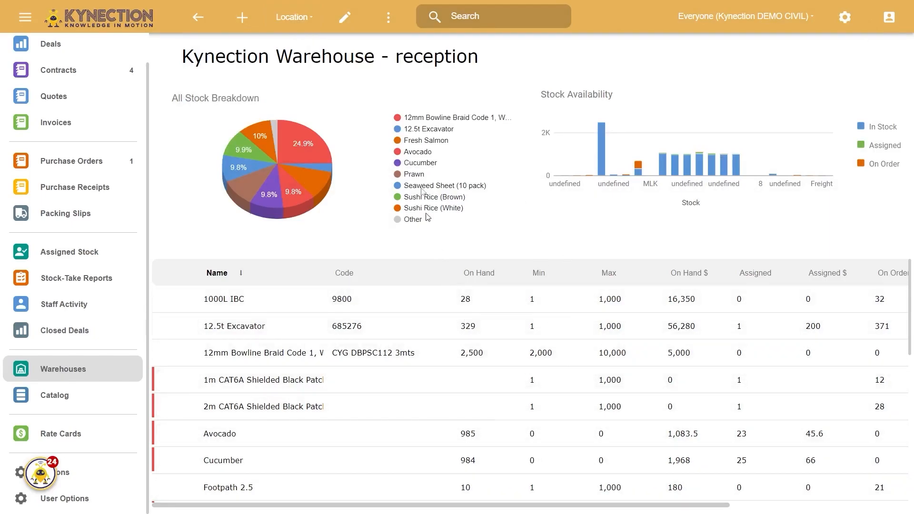
{"action": "left_click", "coordinate": [294, 17]}
{"action": "left_click", "coordinate": [322, 135]}
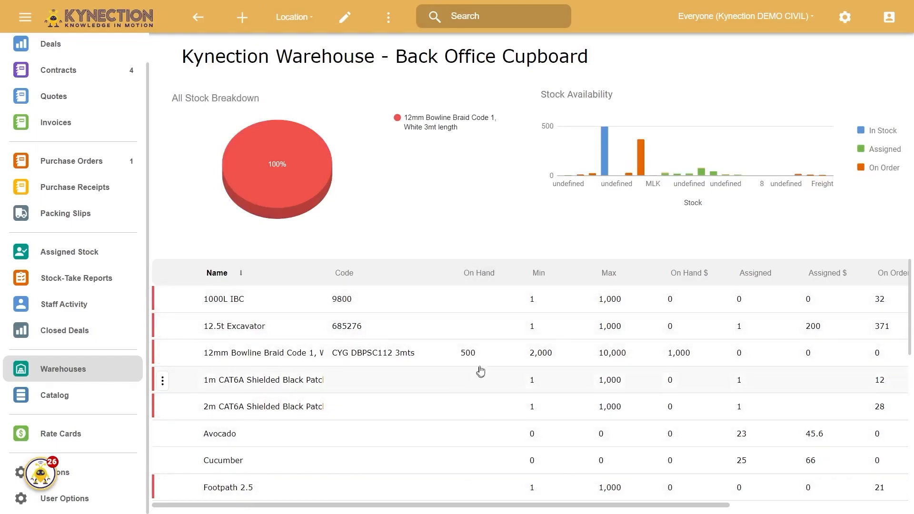
Open the Kynection Warehouse settings, review its details and location layout, and return to the stock overview
{"action": "left_click", "coordinate": [345, 17]}
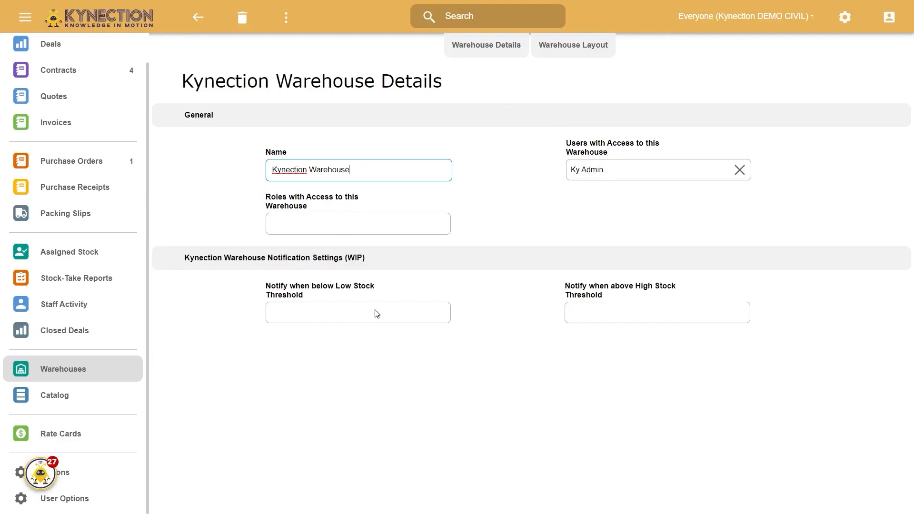
{"action": "left_click", "coordinate": [590, 48]}
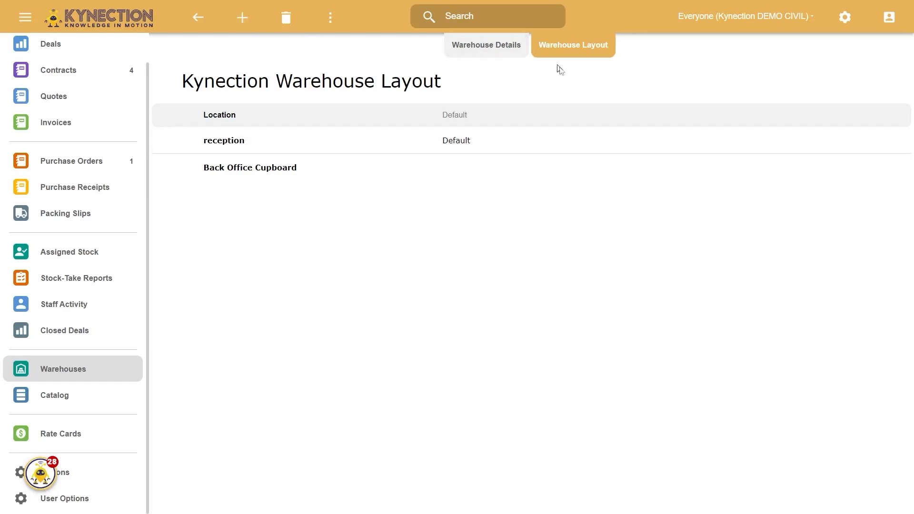
{"action": "left_click", "coordinate": [453, 48]}
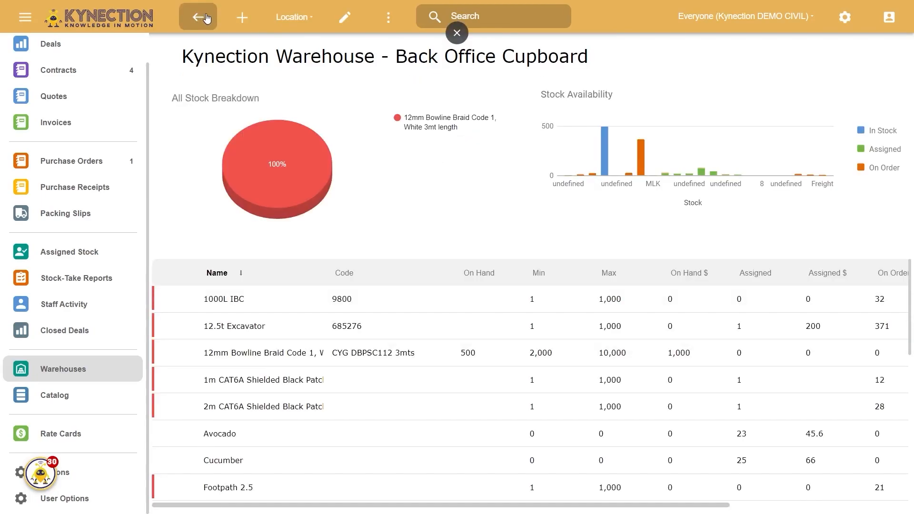